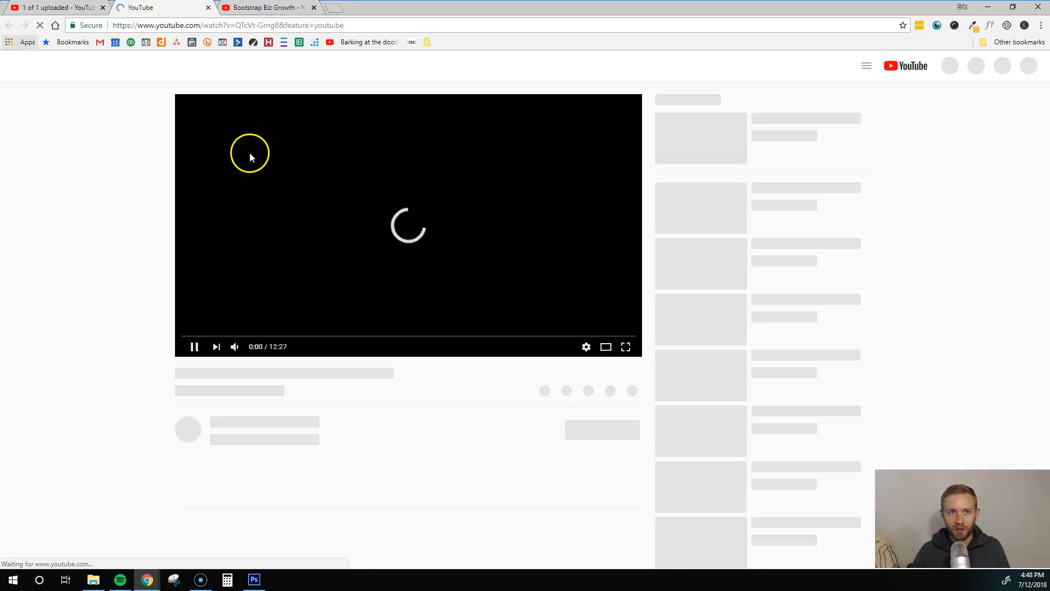
Pause the playing video, go to the Bootstrap Biz Growth channel page and open its Creator Studio.
{"action": "left_click", "coordinate": [194, 345]}
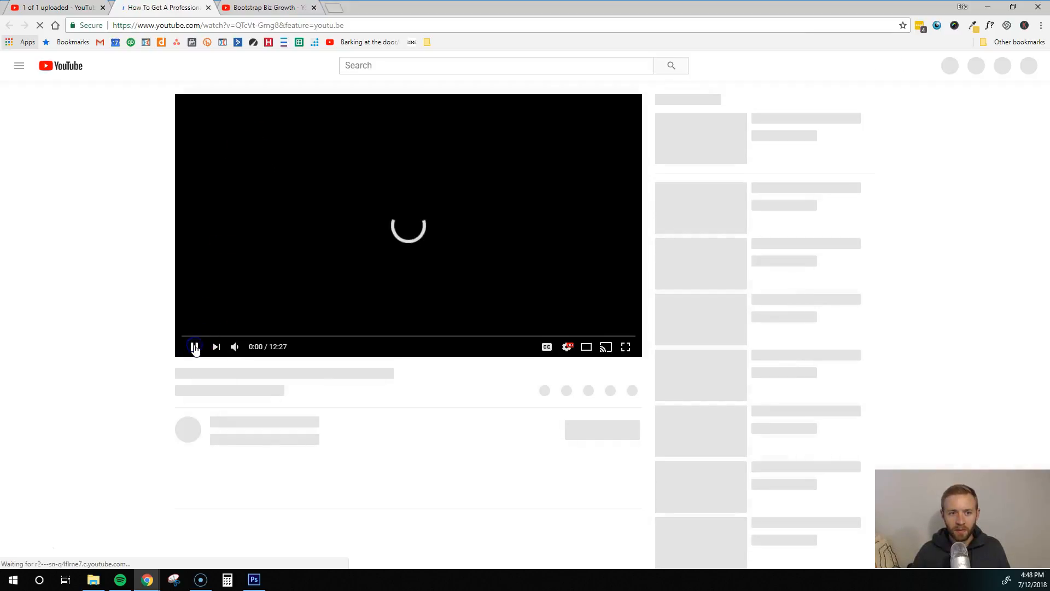
{"action": "left_click", "coordinate": [190, 346]}
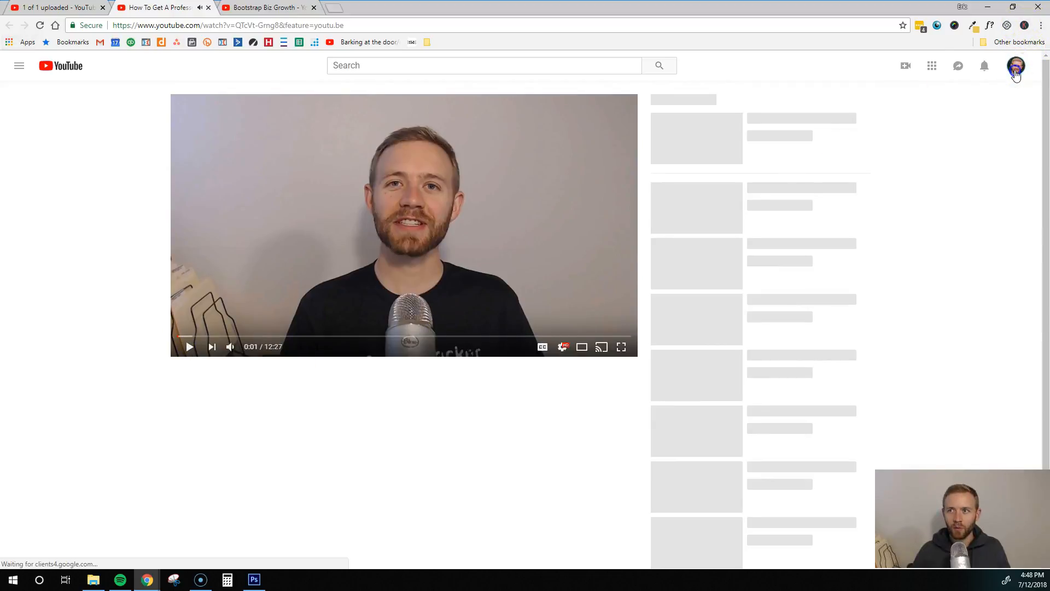
{"action": "left_click", "coordinate": [1017, 66]}
{"action": "left_click", "coordinate": [937, 136]}
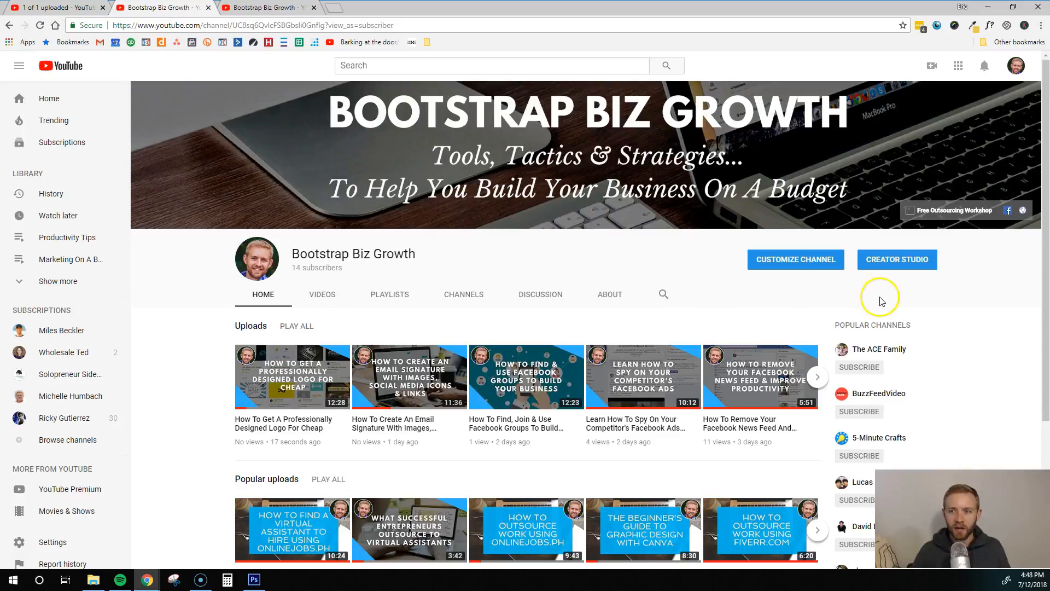
{"action": "left_click", "coordinate": [902, 263]}
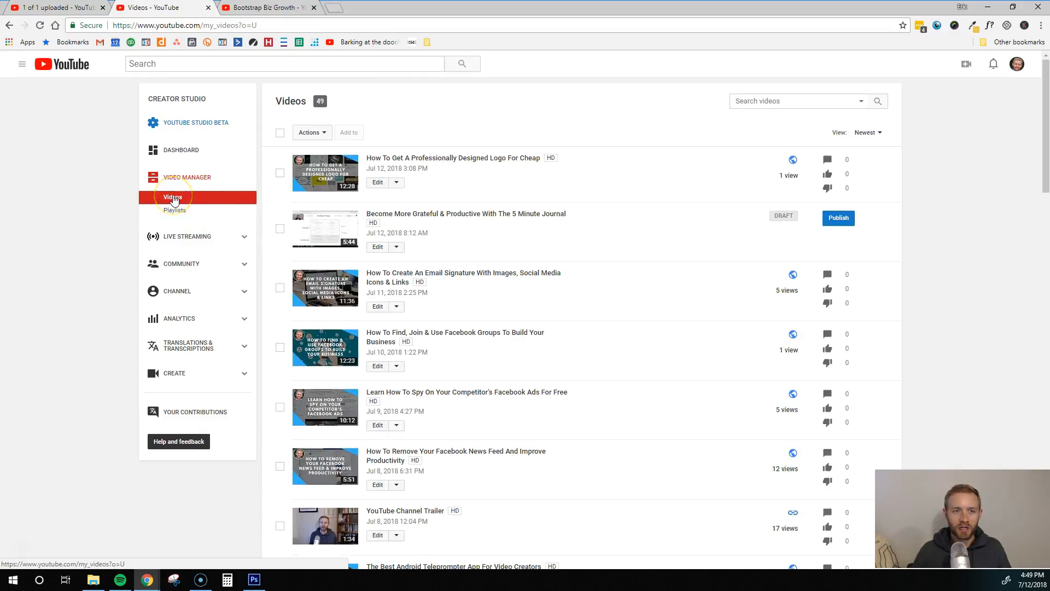
Open the end screen editor for the video "How To Get A Professionally Designed Logo For Cheap".
{"action": "left_click", "coordinate": [438, 159]}
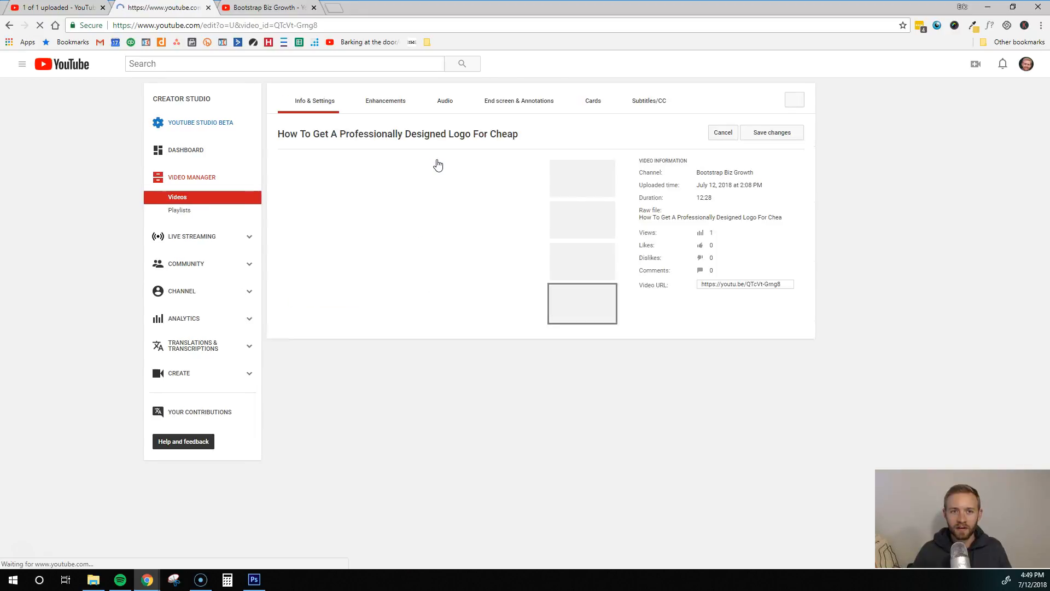
{"action": "left_click", "coordinate": [490, 103]}
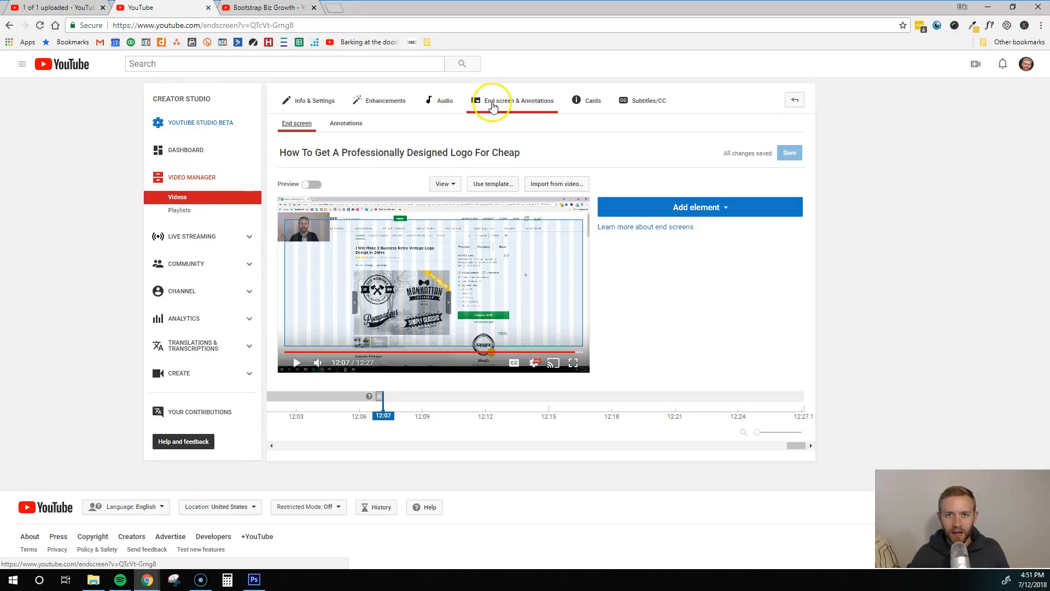
{"action": "left_click", "coordinate": [497, 106]}
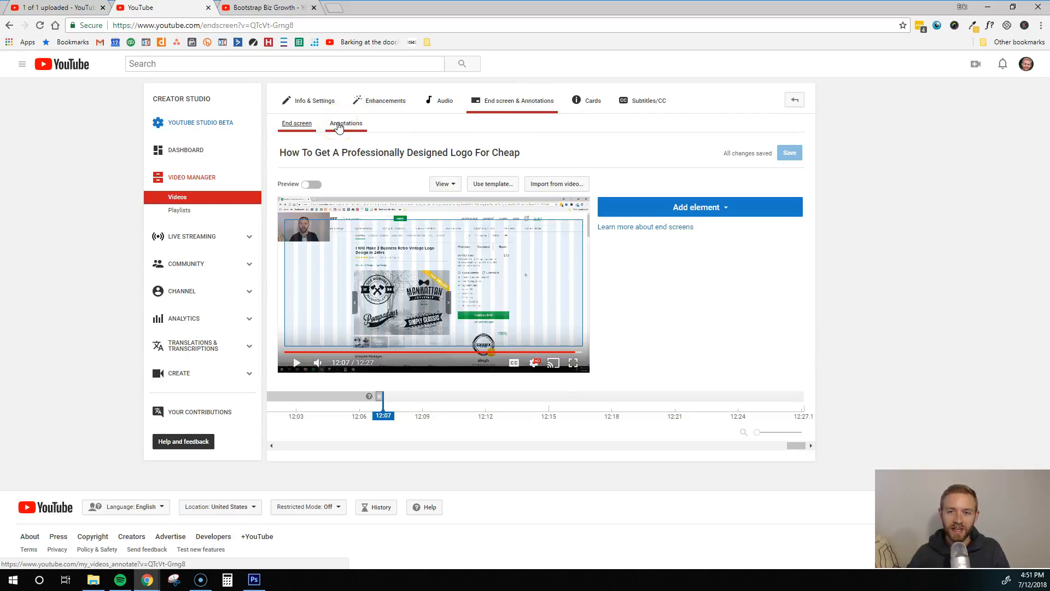
Add a Subscribe element for the channel to the video's end screen.
{"action": "left_click", "coordinate": [722, 211]}
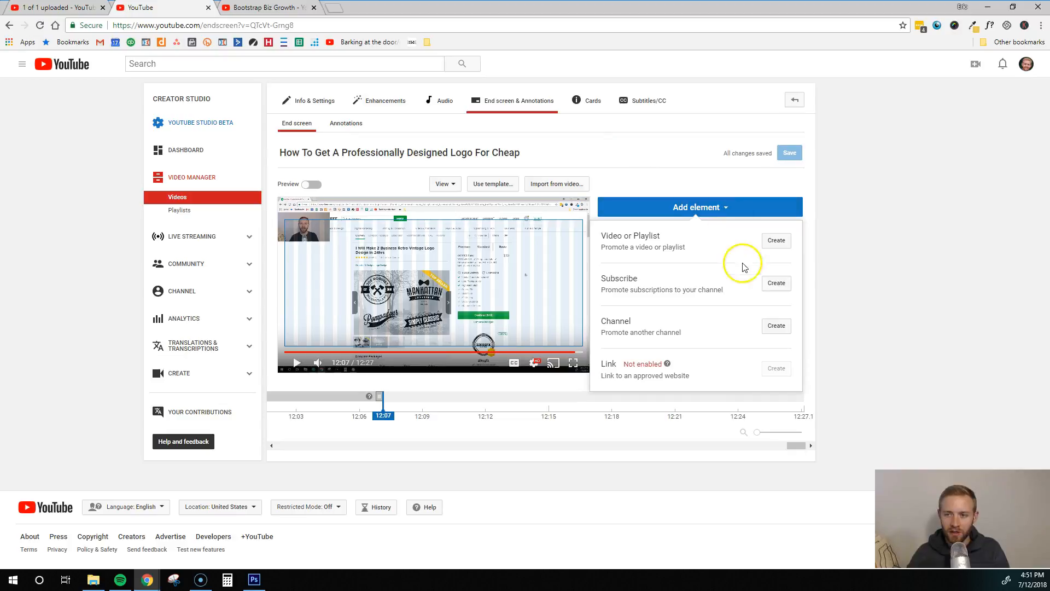
{"action": "left_click", "coordinate": [770, 289]}
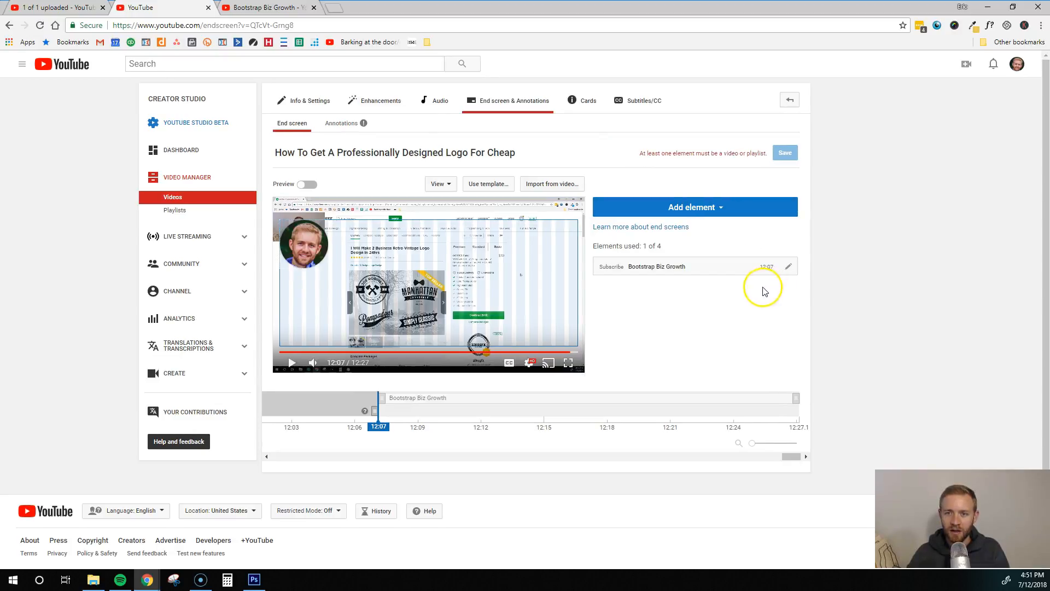
{"action": "left_click", "coordinate": [307, 241]}
{"action": "left_click_drag", "start_coordinate": [306, 240], "coordinate": [302, 247]}
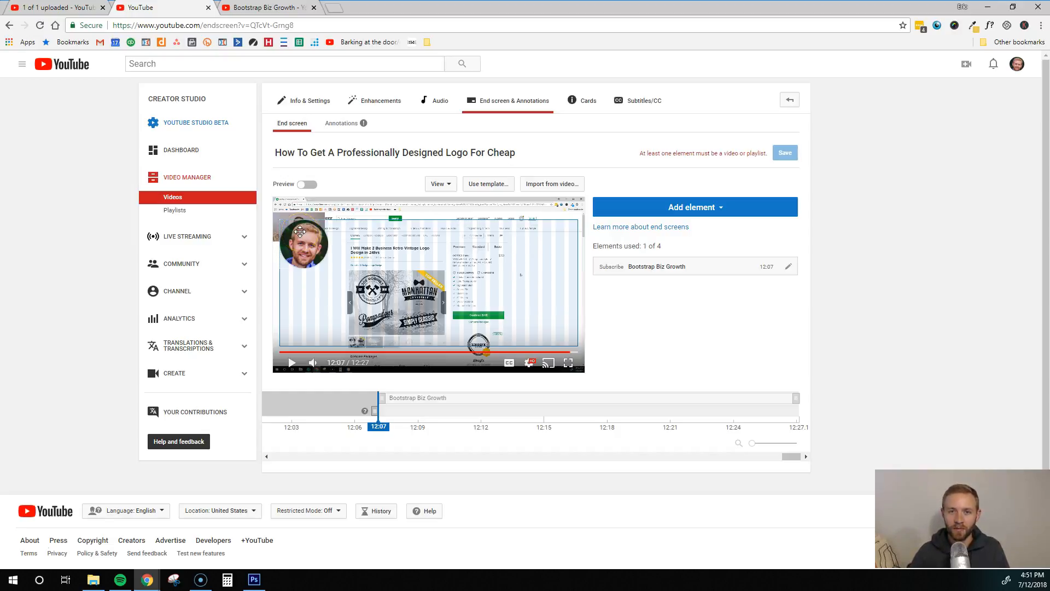
Apply the 1 Video | 1 Subscribe template with the subscribe circle at the frame's upper left and the video at its upper right.
{"action": "left_click", "coordinate": [481, 185]}
{"action": "scroll", "coordinate": [445, 315], "scroll_direction": "down", "scroll_amount": 3}
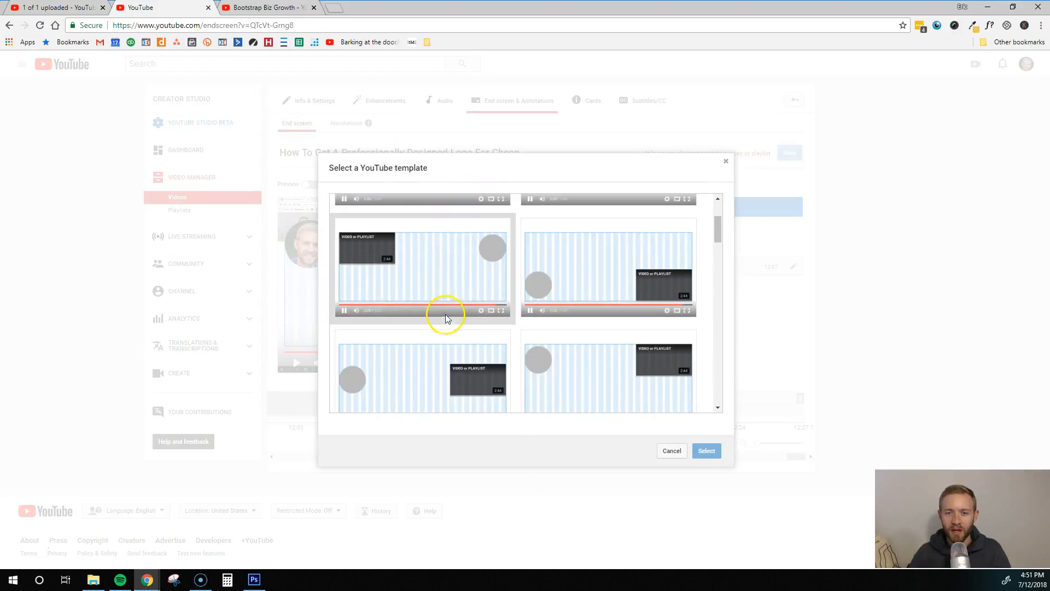
{"action": "scroll", "coordinate": [504, 339], "scroll_direction": "down", "scroll_amount": 4}
{"action": "scroll", "coordinate": [504, 341], "scroll_direction": "up", "scroll_amount": 1}
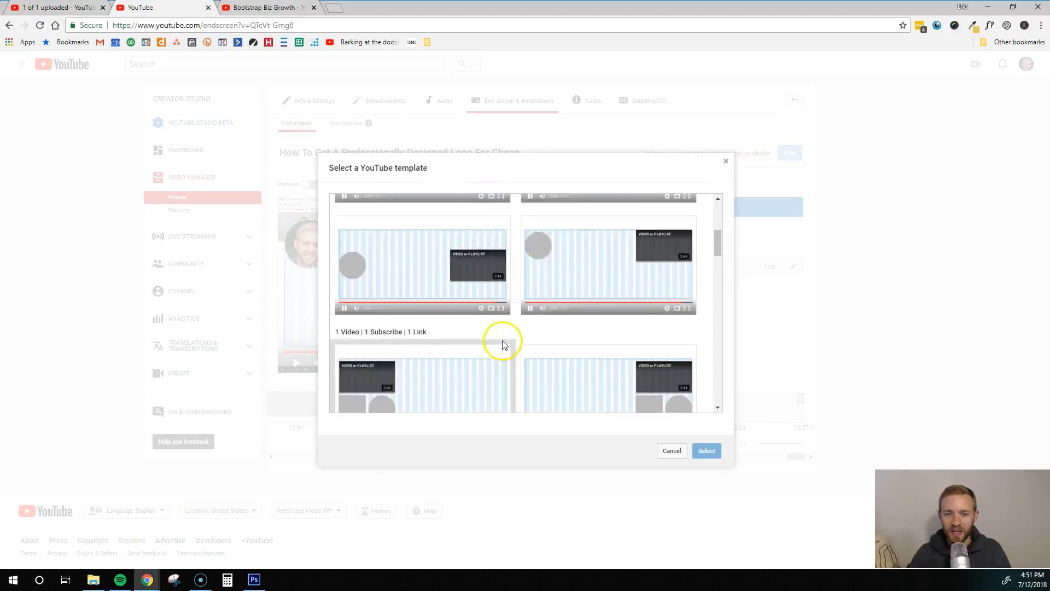
{"action": "scroll", "coordinate": [504, 344], "scroll_direction": "up", "scroll_amount": 3}
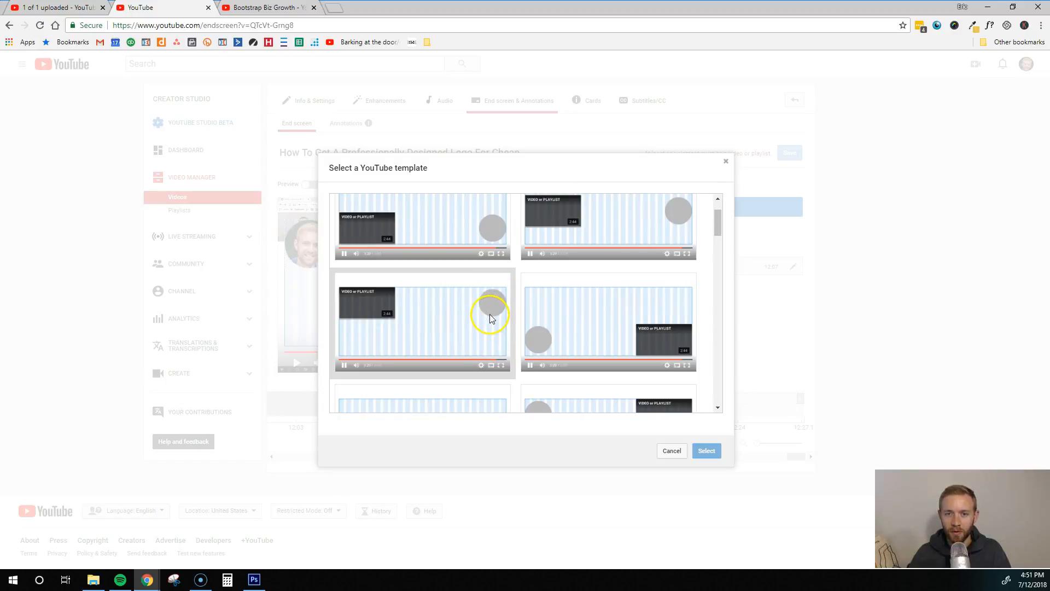
{"action": "scroll", "coordinate": [491, 316], "scroll_direction": "down", "scroll_amount": 3}
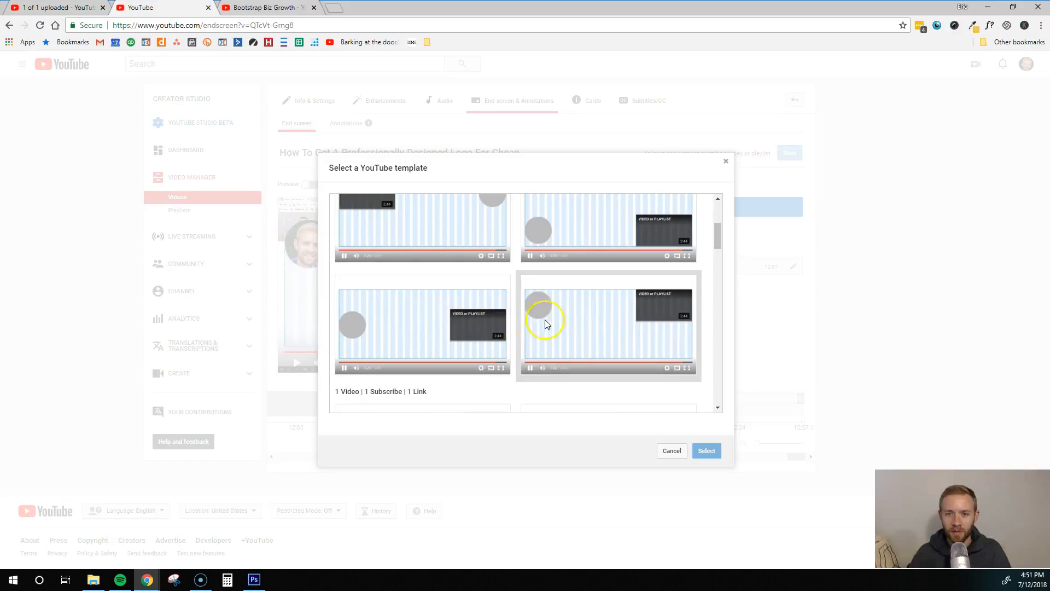
{"action": "left_click", "coordinate": [570, 326]}
{"action": "left_click", "coordinate": [705, 450]}
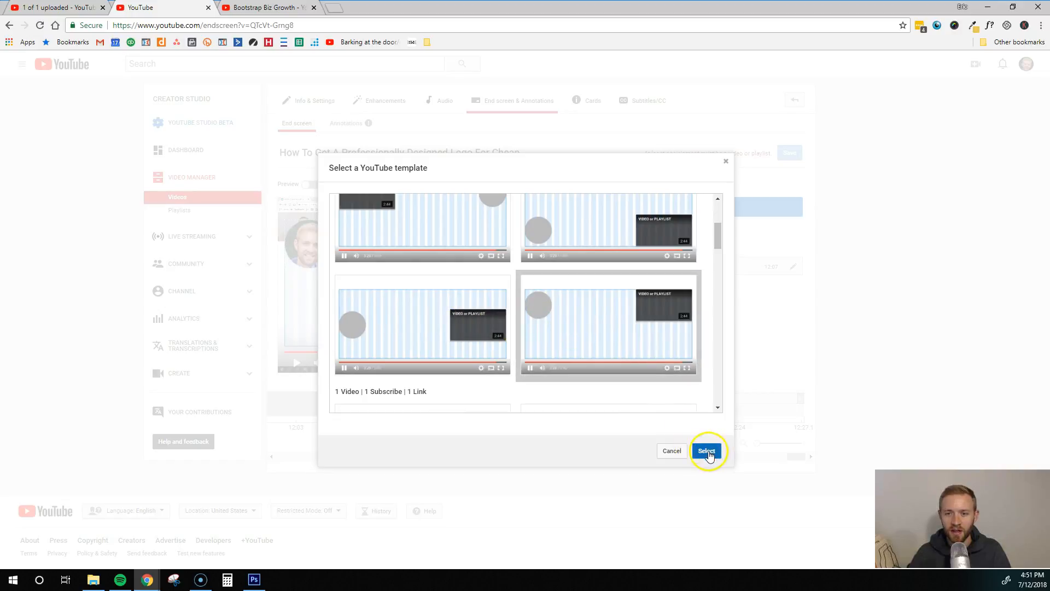
{"action": "left_click", "coordinate": [643, 342]}
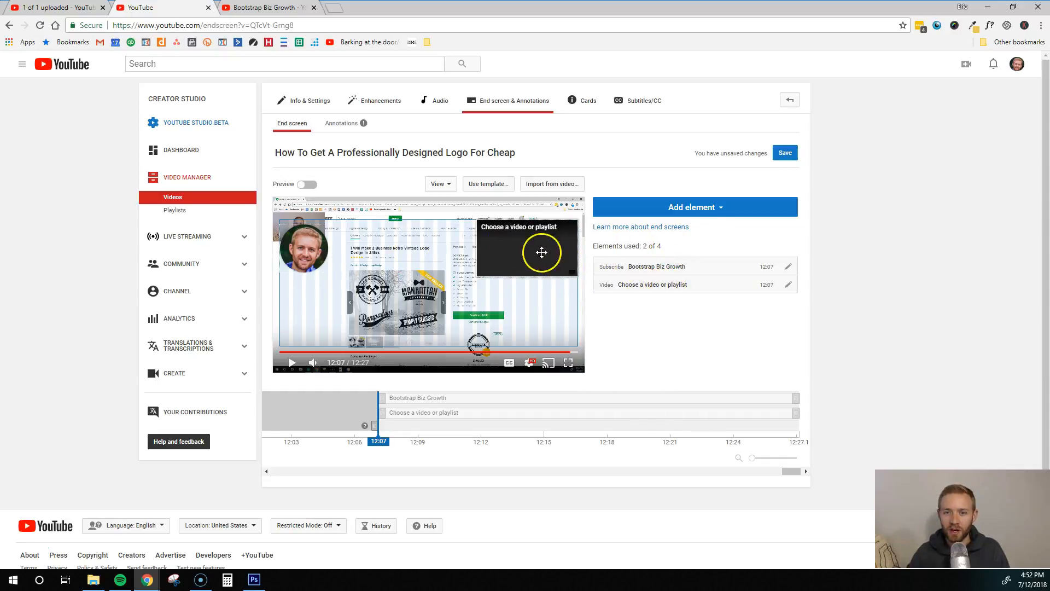
Set the end screen's video element to Best for viewer and save the element.
{"action": "left_click", "coordinate": [664, 286]}
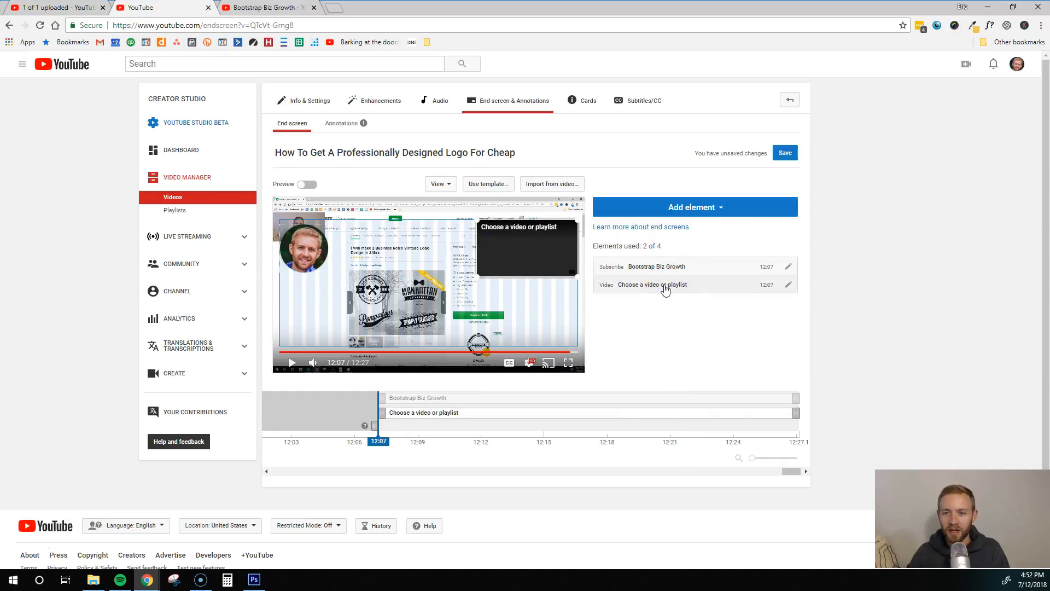
{"action": "left_click", "coordinate": [788, 285]}
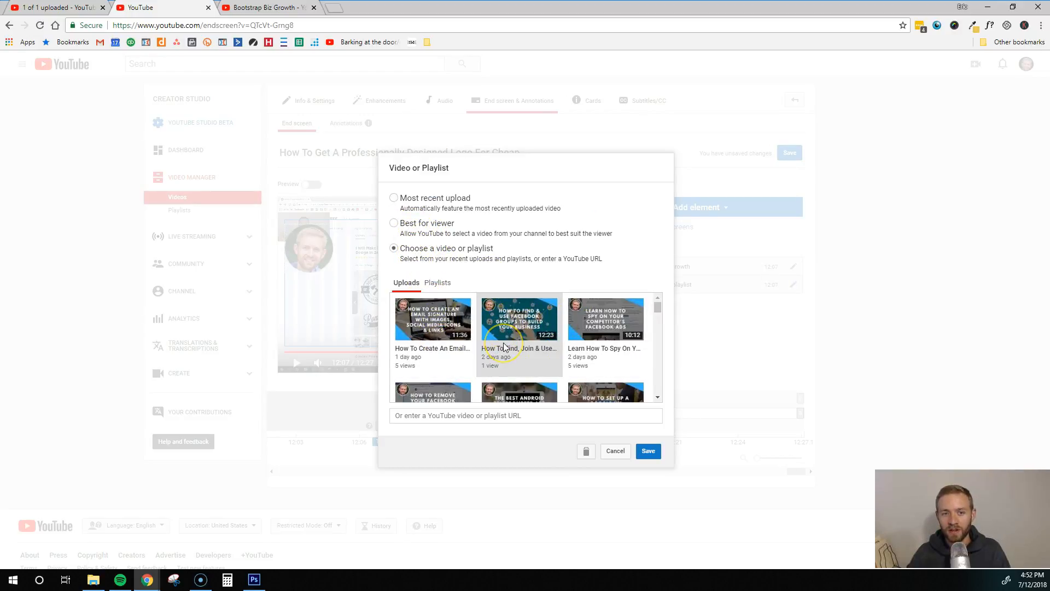
{"action": "left_click", "coordinate": [397, 225]}
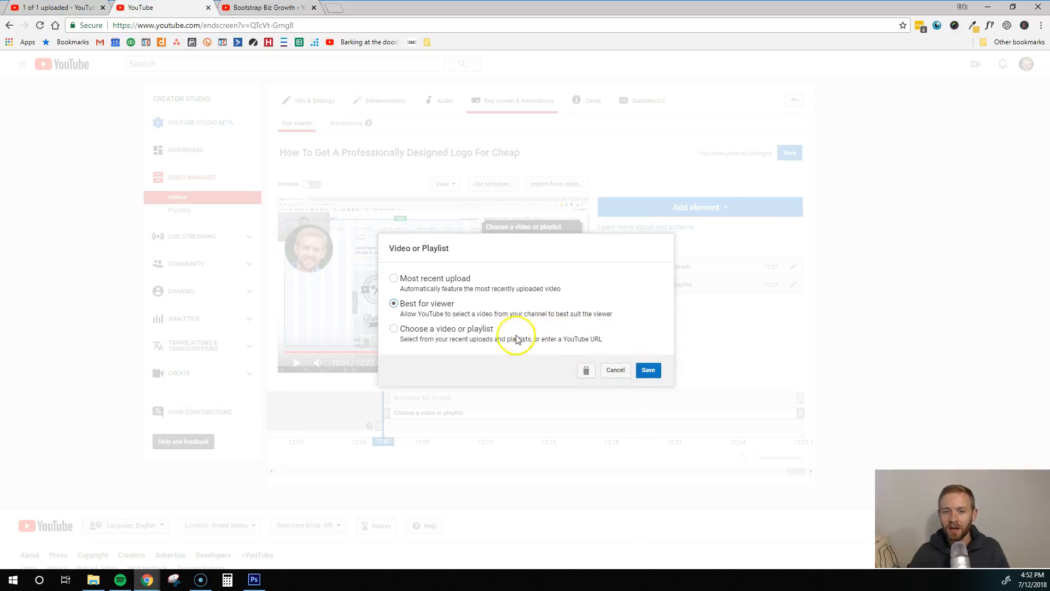
{"action": "left_click", "coordinate": [647, 372]}
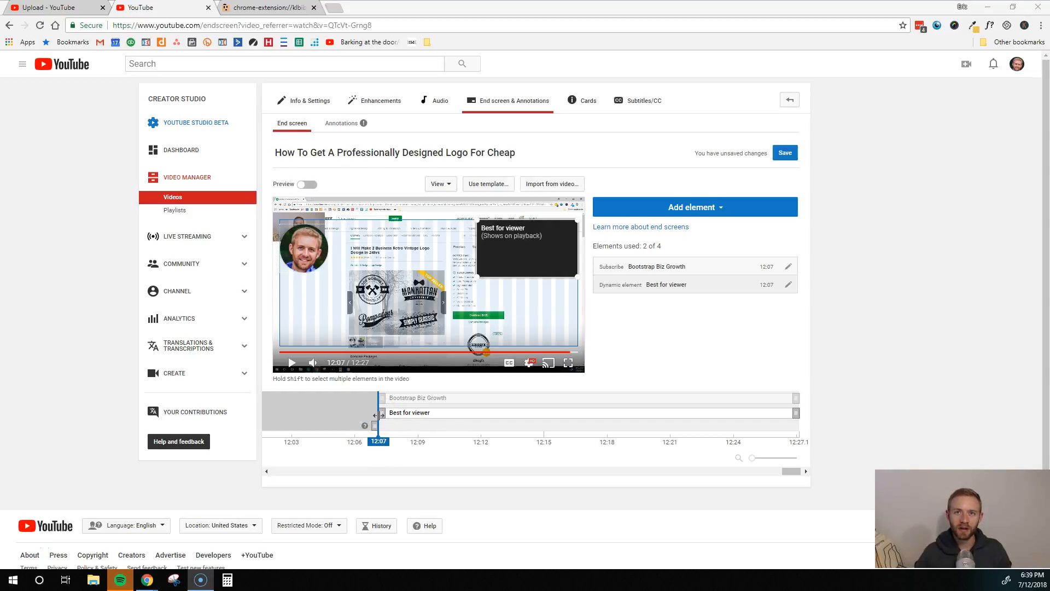
Move the start of the Best for viewer element to about 12:21 on the timeline.
{"action": "left_click", "coordinate": [383, 401]}
{"action": "mouse_move", "coordinate": [381, 400]}
{"action": "left_mouse_down"}
{"action": "mouse_move", "coordinate": [616, 396]}
{"action": "mouse_move", "coordinate": [382, 399]}
{"action": "left_mouse_up"}
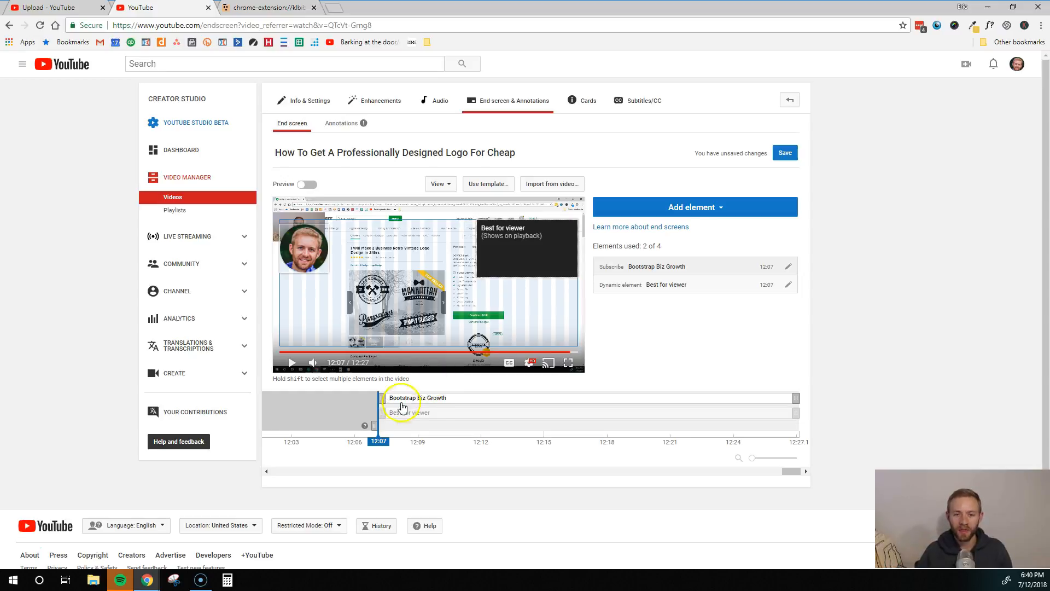
{"action": "left_click_drag", "start_coordinate": [383, 414], "coordinate": [693, 411]}
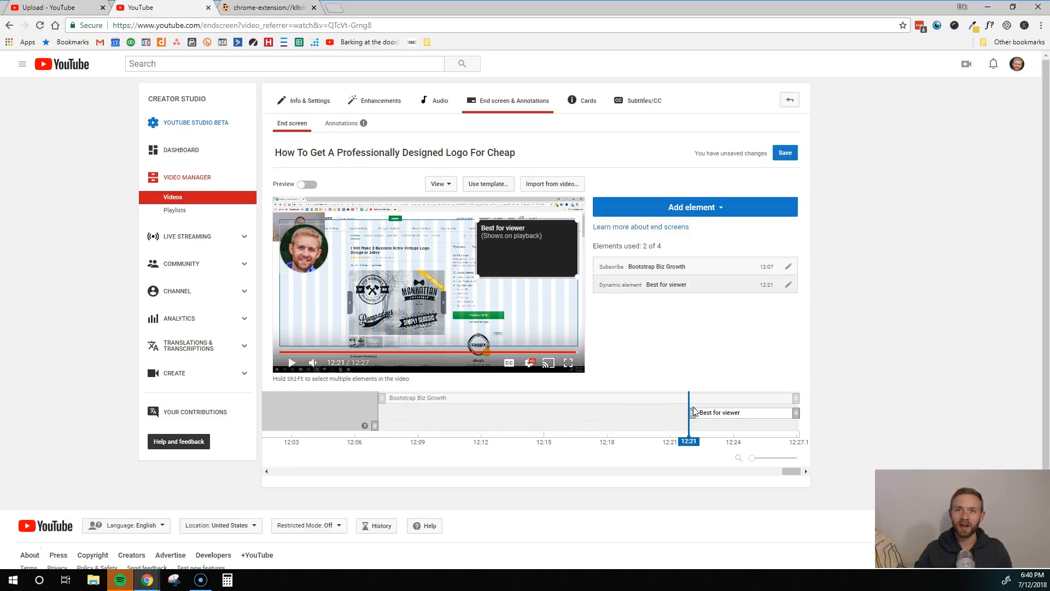
{"action": "mouse_move", "coordinate": [694, 411]}
{"action": "left_mouse_down"}
{"action": "mouse_move", "coordinate": [680, 412]}
{"action": "mouse_move", "coordinate": [688, 412]}
{"action": "left_mouse_up"}
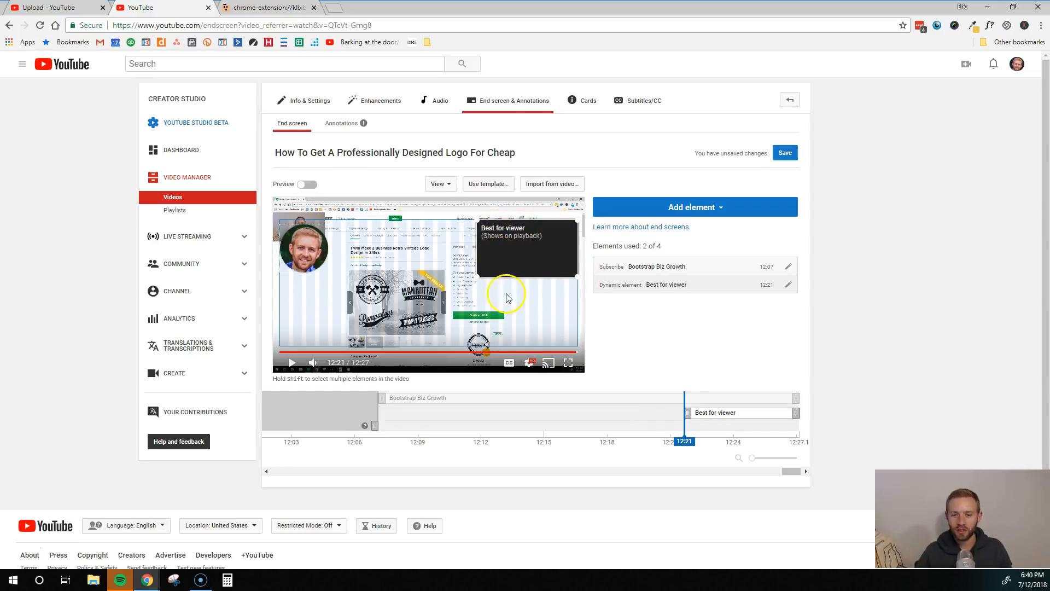
Shorten the Subscribe element on the timeline so it ends at about 12:20, before the Best for viewer element starts.
{"action": "left_click_drag", "start_coordinate": [794, 398], "coordinate": [685, 399]}
{"action": "left_click", "coordinate": [705, 420]}
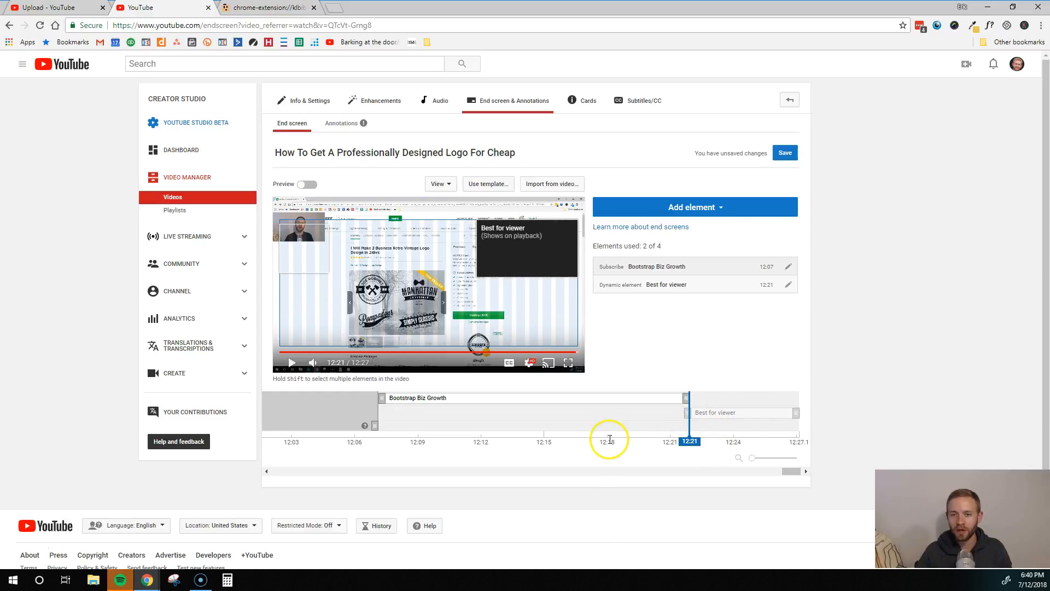
{"action": "mouse_move", "coordinate": [683, 400]}
{"action": "left_mouse_down"}
{"action": "mouse_move", "coordinate": [664, 402]}
{"action": "mouse_move", "coordinate": [686, 397]}
{"action": "left_mouse_up"}
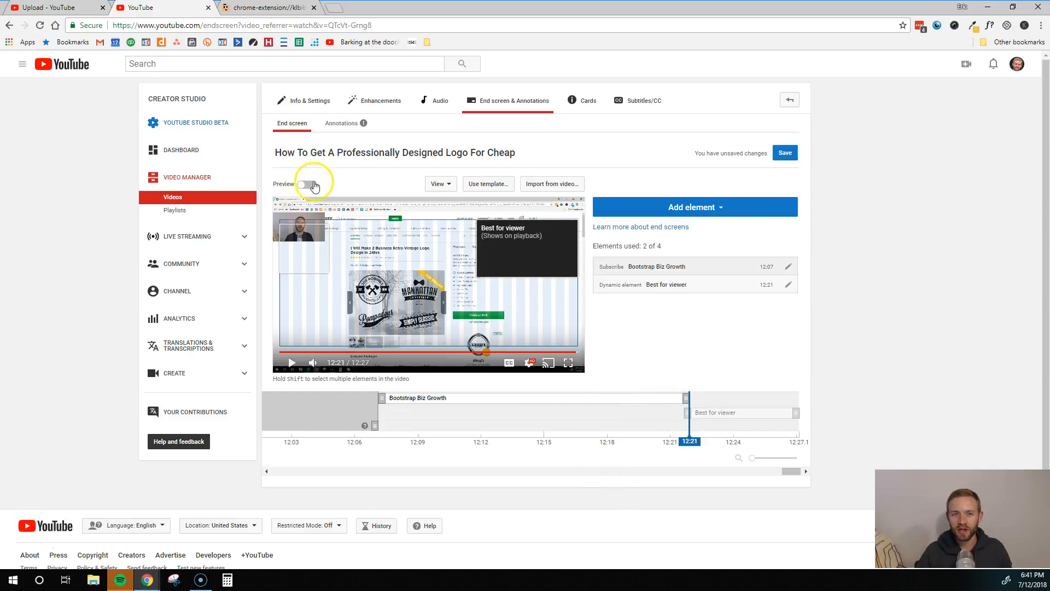
{"action": "left_click_drag", "start_coordinate": [683, 398], "coordinate": [651, 398]}
Preview the end screen's playback and save the end screen changes.
{"action": "left_click", "coordinate": [302, 184]}
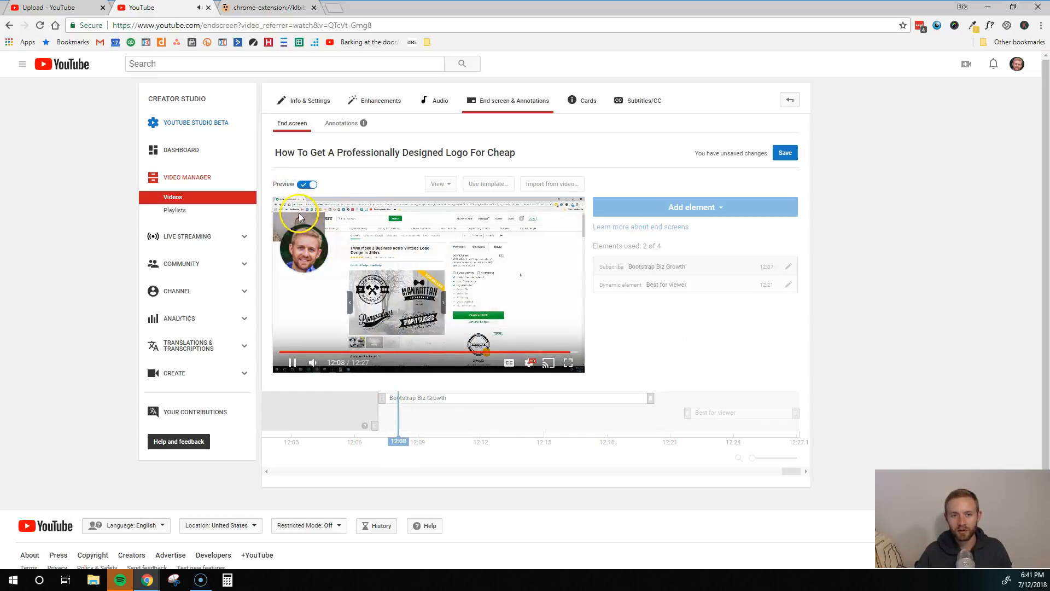
{"action": "mouse_move", "coordinate": [300, 249]}
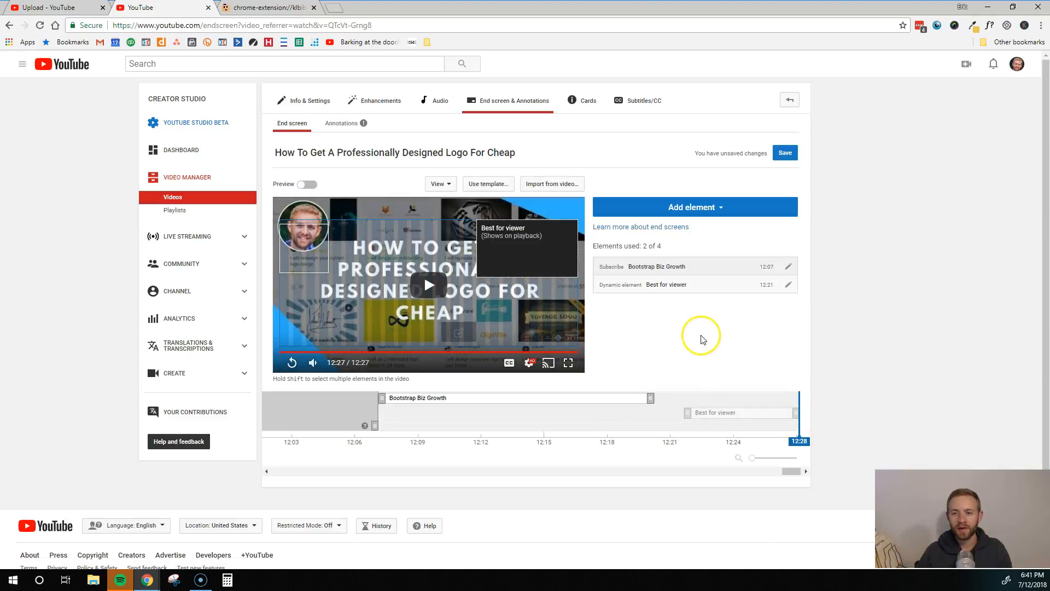
{"action": "left_click", "coordinate": [787, 153]}
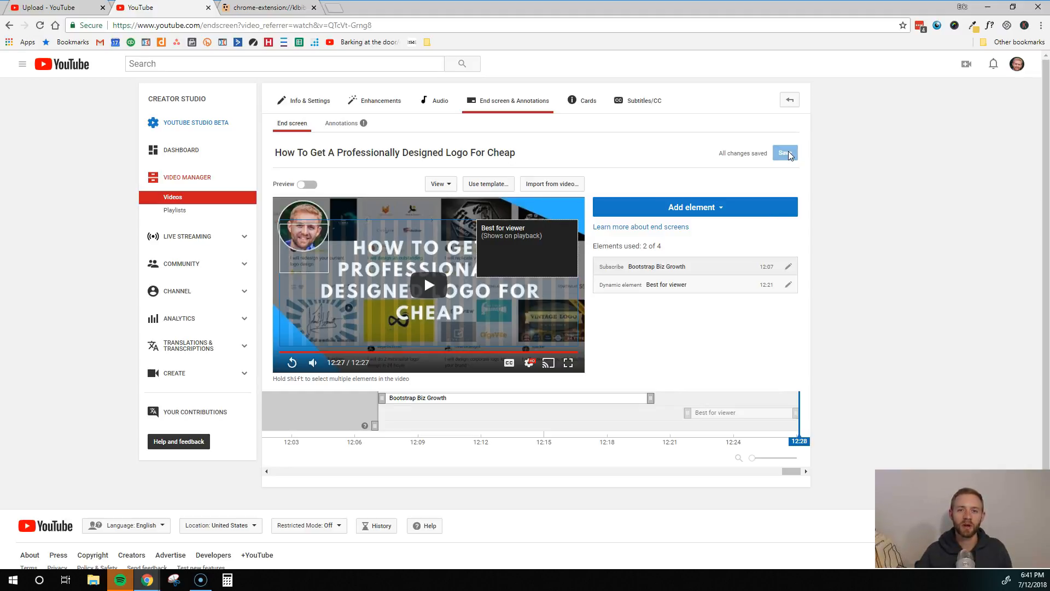
Examine the available end screen template layouts, including those with two and four videos, and close the selection without applying one.
{"action": "left_click", "coordinate": [484, 183]}
{"action": "scroll", "coordinate": [516, 286], "scroll_direction": "down", "scroll_amount": 10}
{"action": "scroll", "coordinate": [527, 295], "scroll_direction": "up", "scroll_amount": 2}
{"action": "scroll", "coordinate": [523, 303], "scroll_direction": "down", "scroll_amount": 6}
{"action": "scroll", "coordinate": [519, 313], "scroll_direction": "down", "scroll_amount": 6}
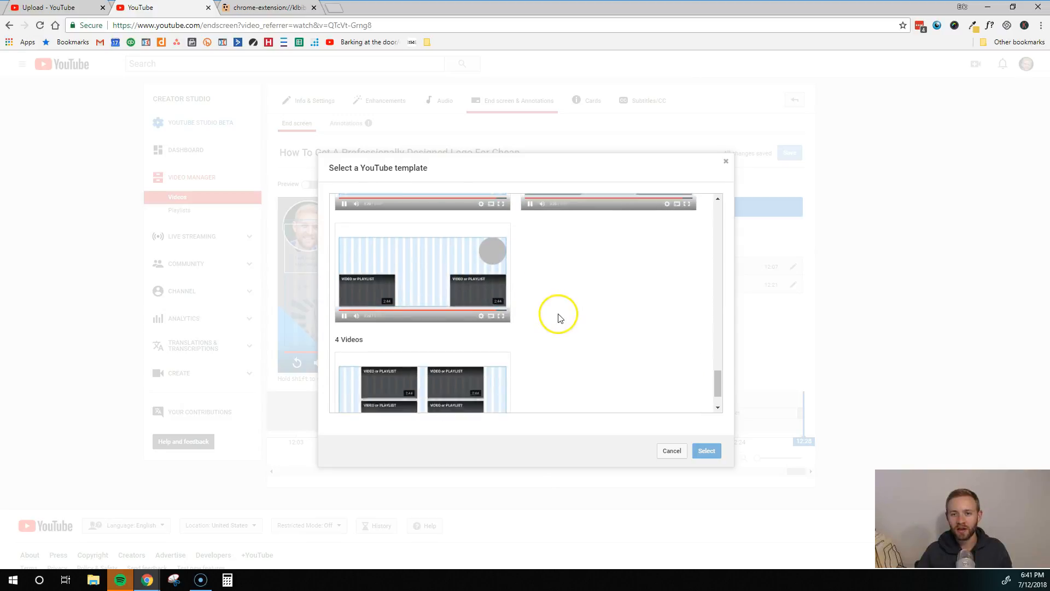
{"action": "scroll", "coordinate": [547, 323], "scroll_direction": "down", "scroll_amount": 1}
{"action": "scroll", "coordinate": [479, 361], "scroll_direction": "up", "scroll_amount": 2}
{"action": "scroll", "coordinate": [471, 372], "scroll_direction": "down", "scroll_amount": 2}
{"action": "scroll", "coordinate": [474, 368], "scroll_direction": "up", "scroll_amount": 3}
{"action": "scroll", "coordinate": [481, 364], "scroll_direction": "down", "scroll_amount": 1}
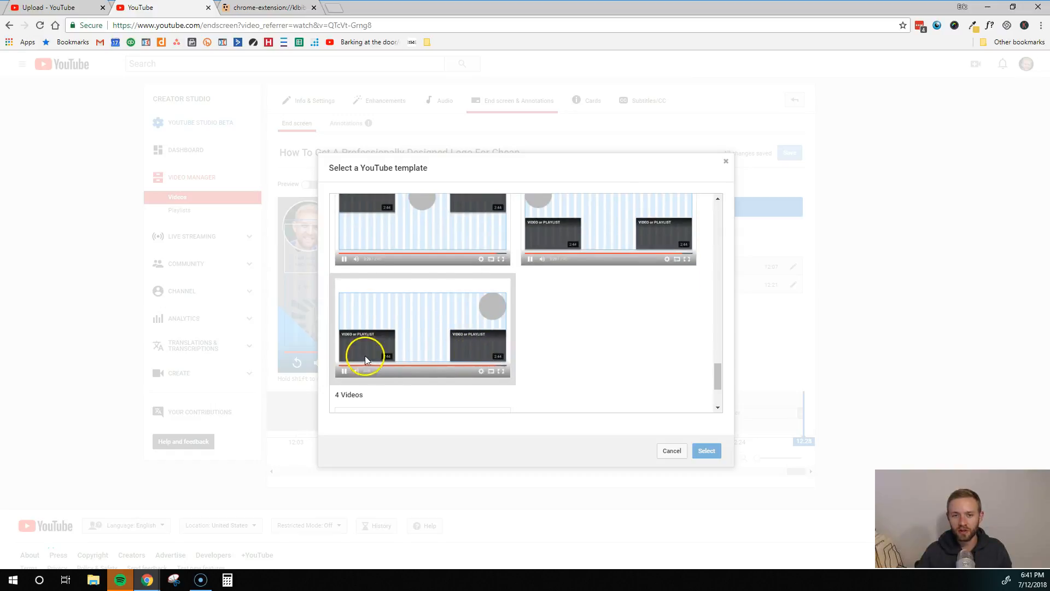
{"action": "scroll", "coordinate": [486, 342], "scroll_direction": "up", "scroll_amount": 10}
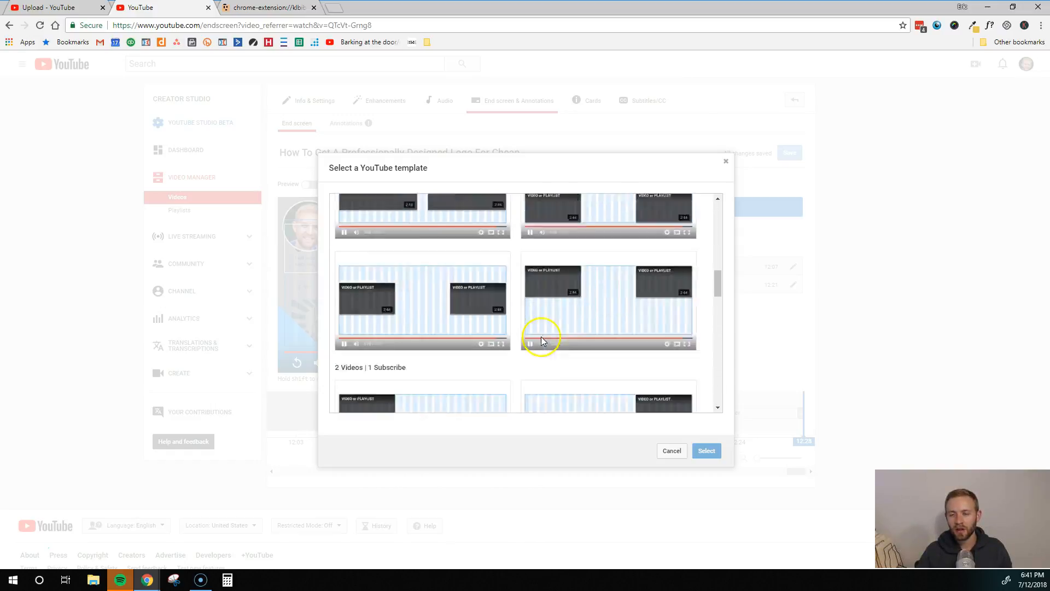
{"action": "scroll", "coordinate": [596, 311], "scroll_direction": "up", "scroll_amount": 2}
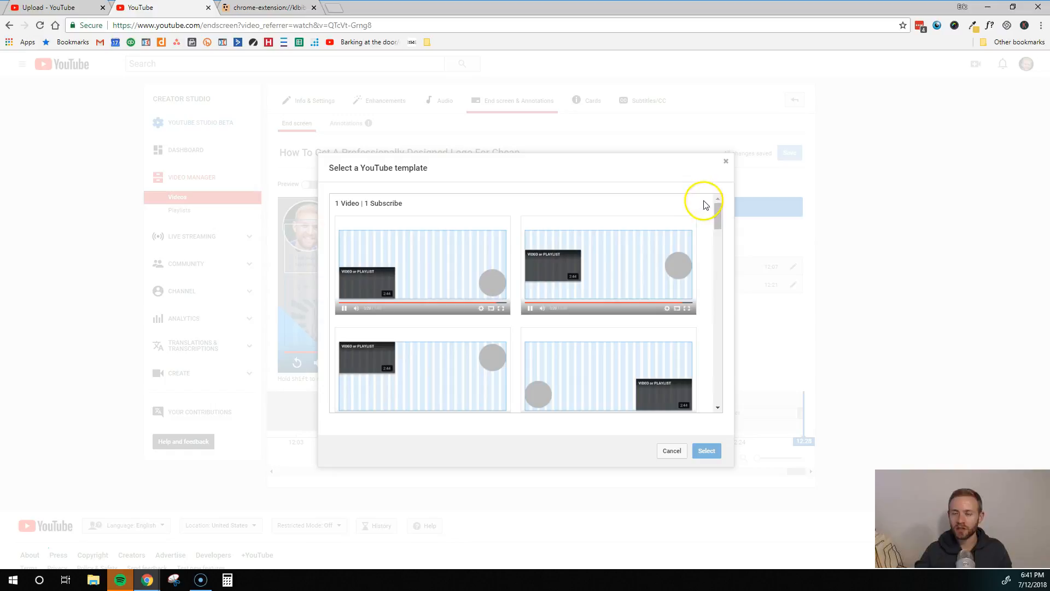
{"action": "left_click", "coordinate": [726, 165]}
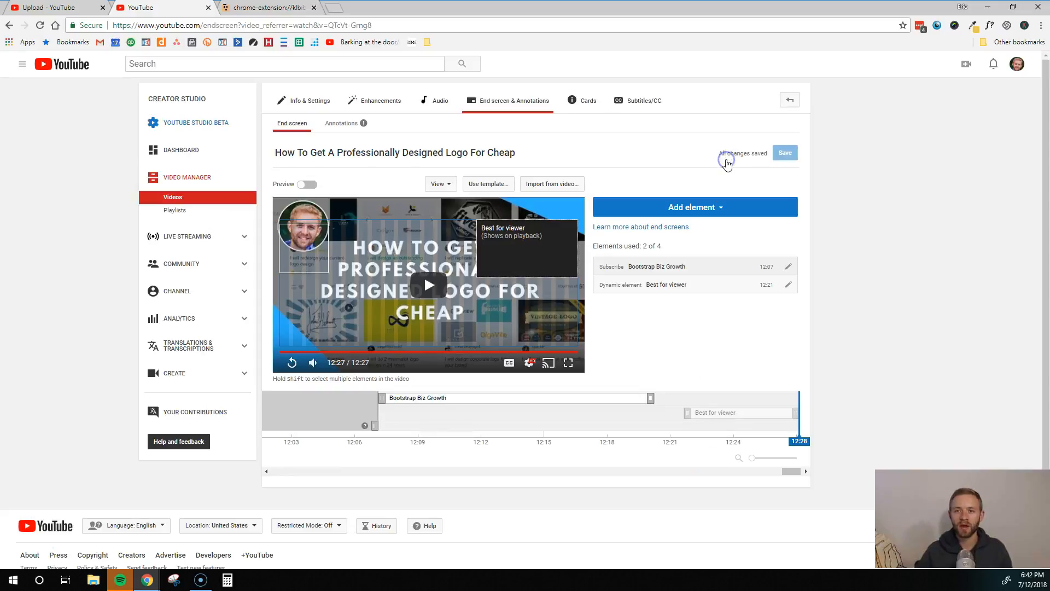